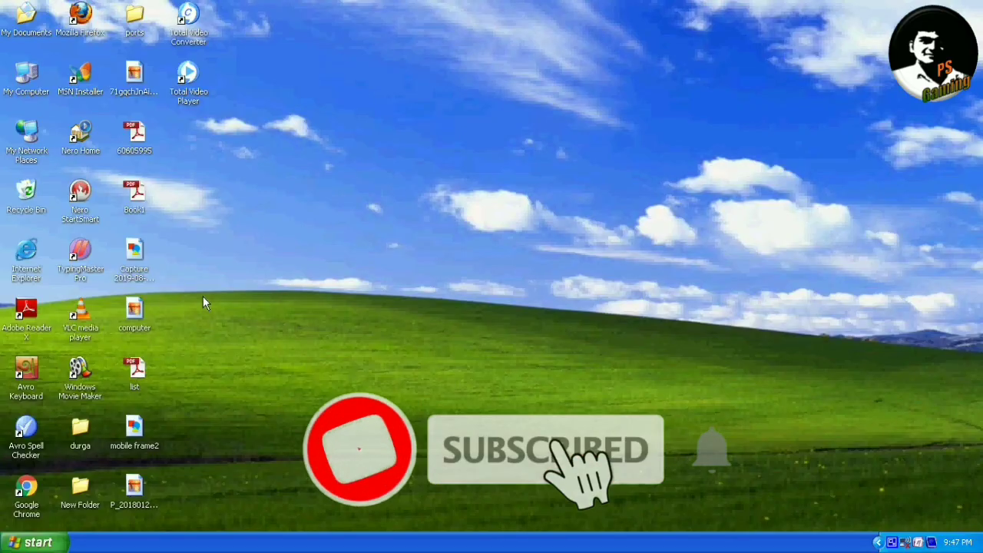
# - Open the VSTUDIO6_1 folder on the Apr 22 2016 (F:) disc and run its SETUP application
pyautogui.click(25, 544)
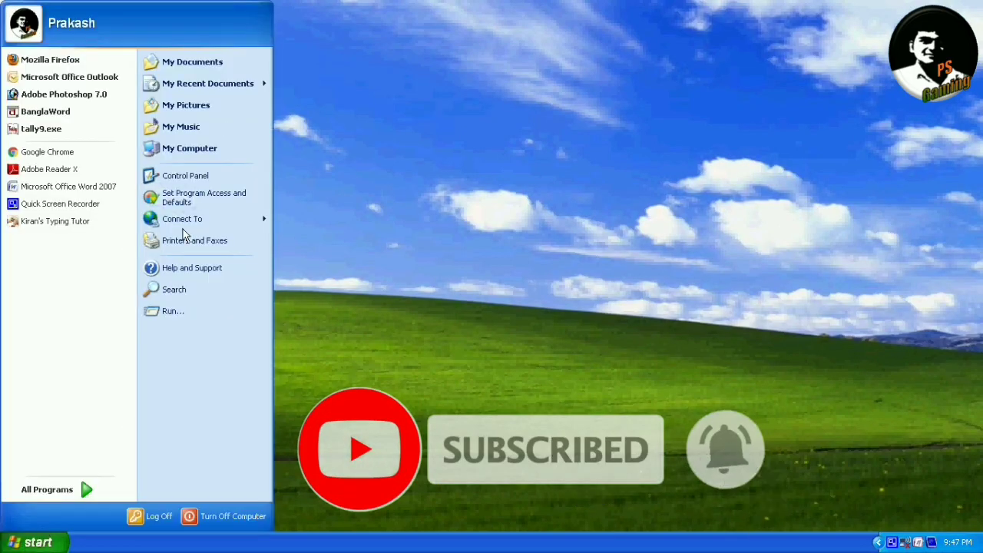
pyautogui.click(200, 153)
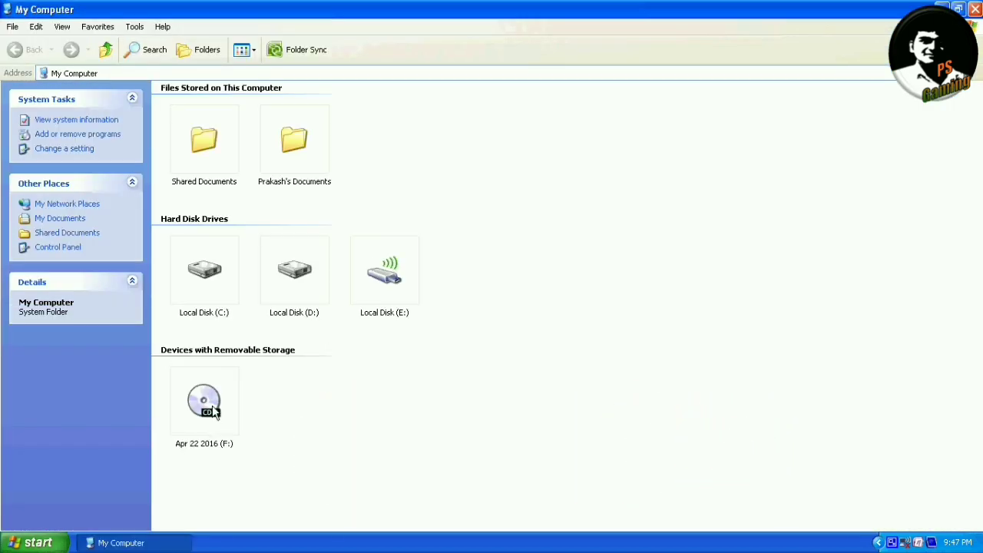
pyautogui.doubleClick(209, 405)
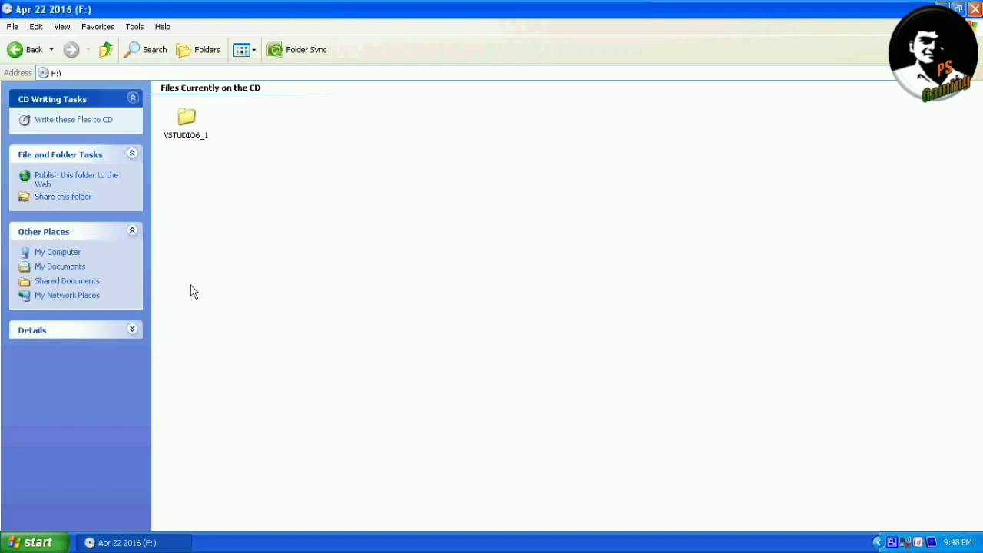
pyautogui.doubleClick(190, 131)
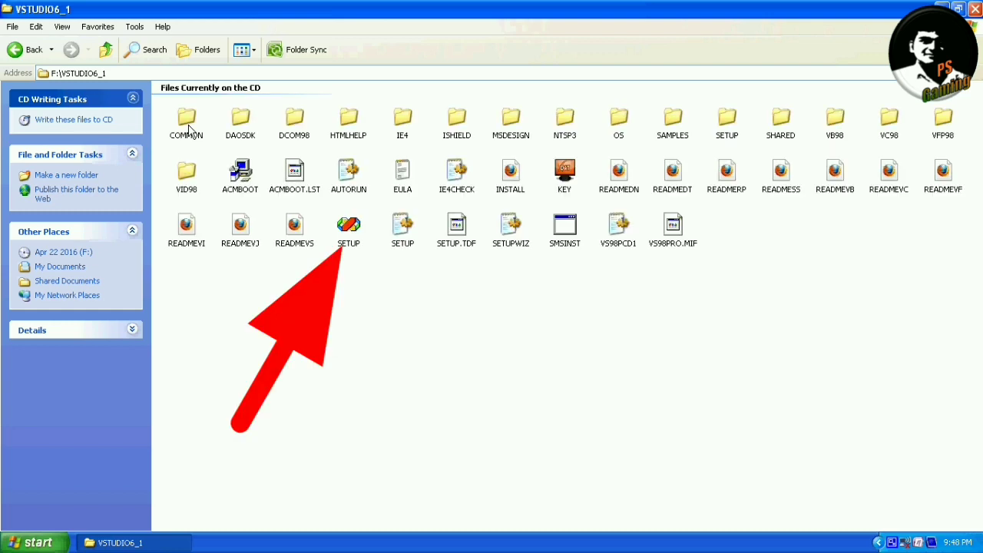
pyautogui.click(351, 240)
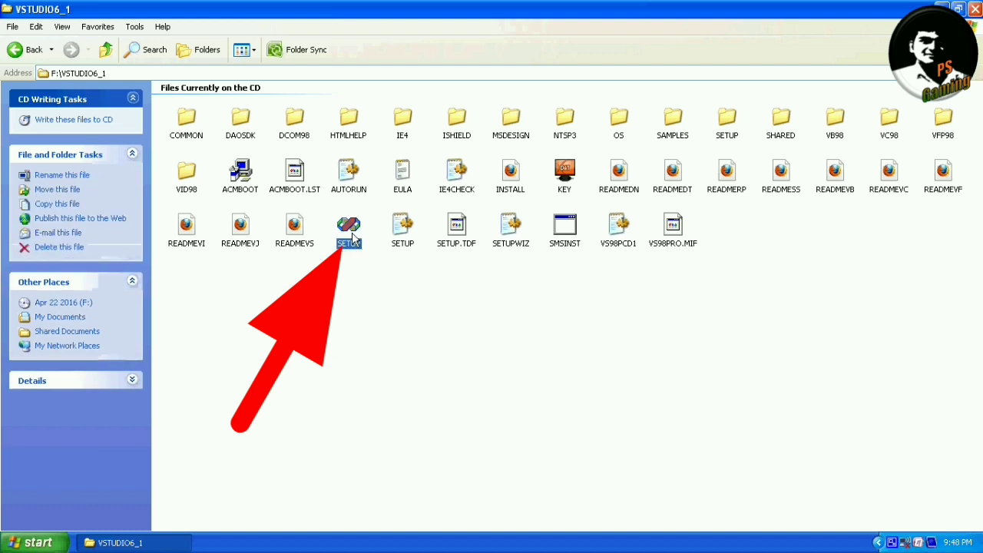
pyautogui.doubleClick(353, 237)
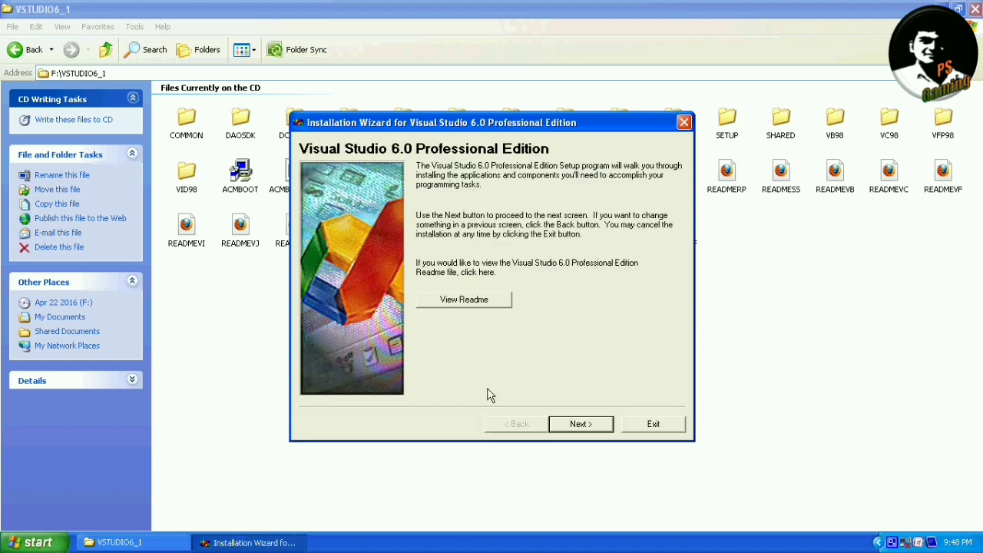
# - Accept the end user license agreement and enter the product's ID number
pyautogui.click(593, 425)
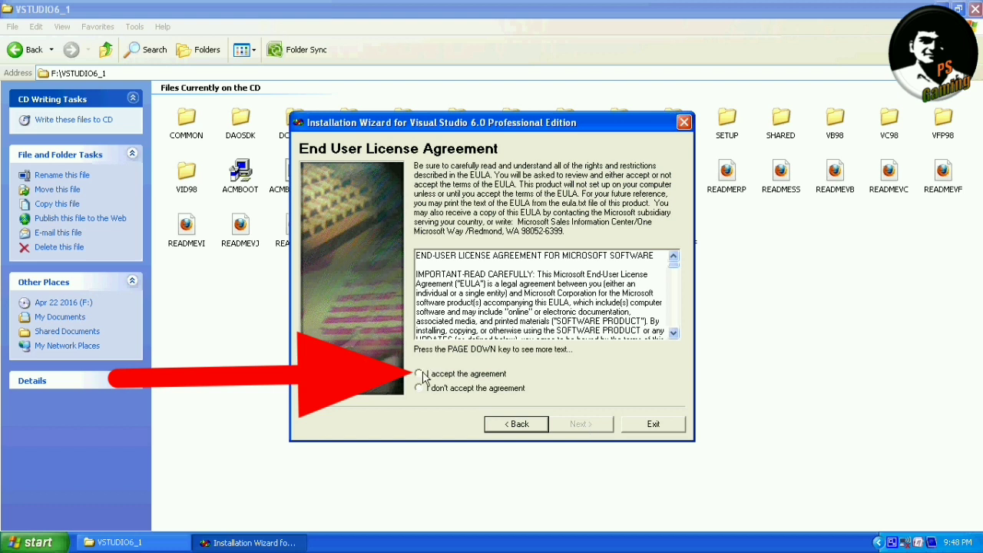
pyautogui.click(420, 374)
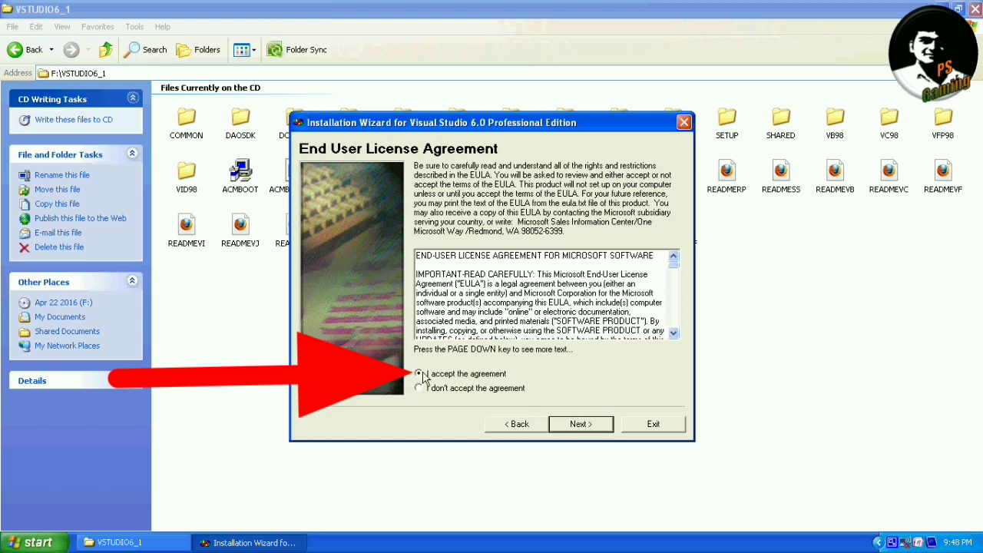
pyautogui.click(581, 425)
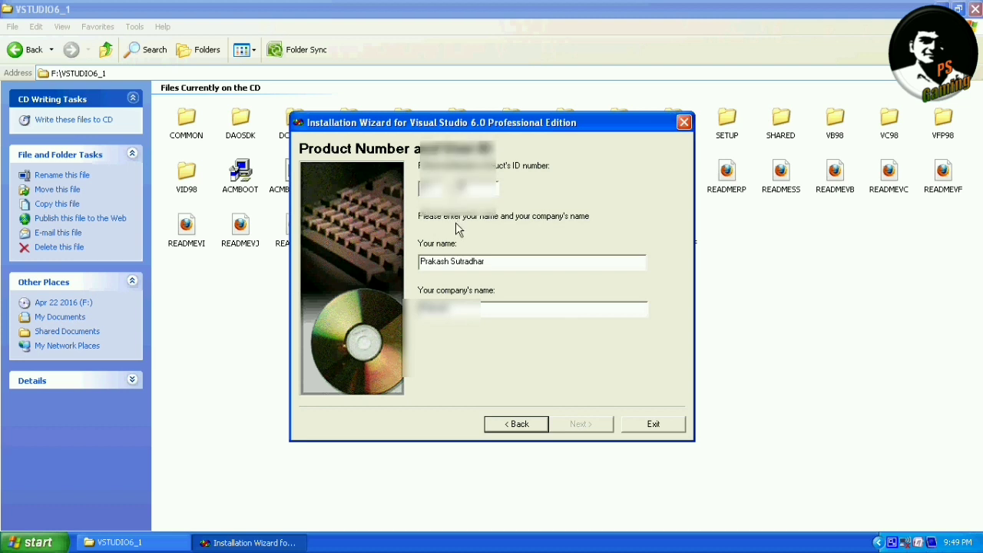
pyautogui.write('1')
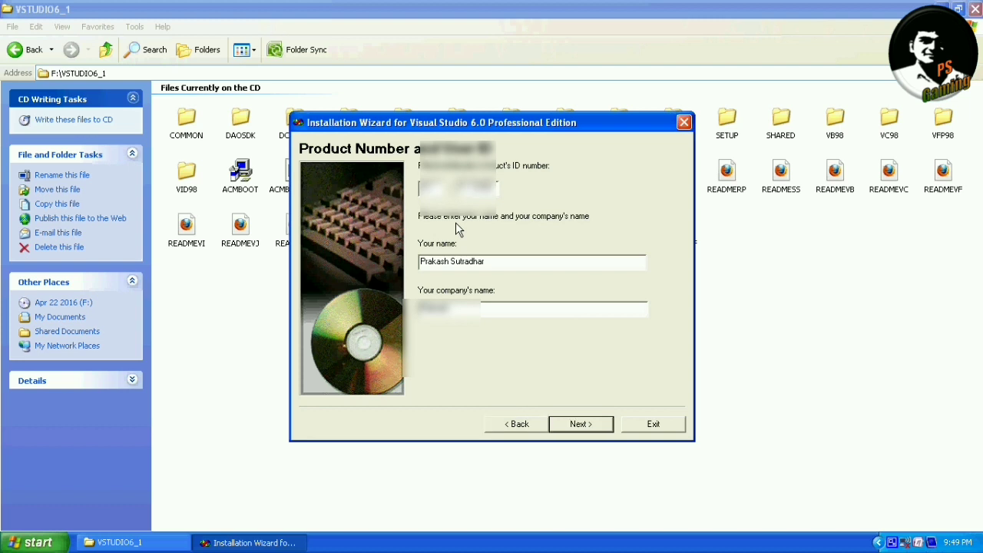
pyautogui.click(596, 427)
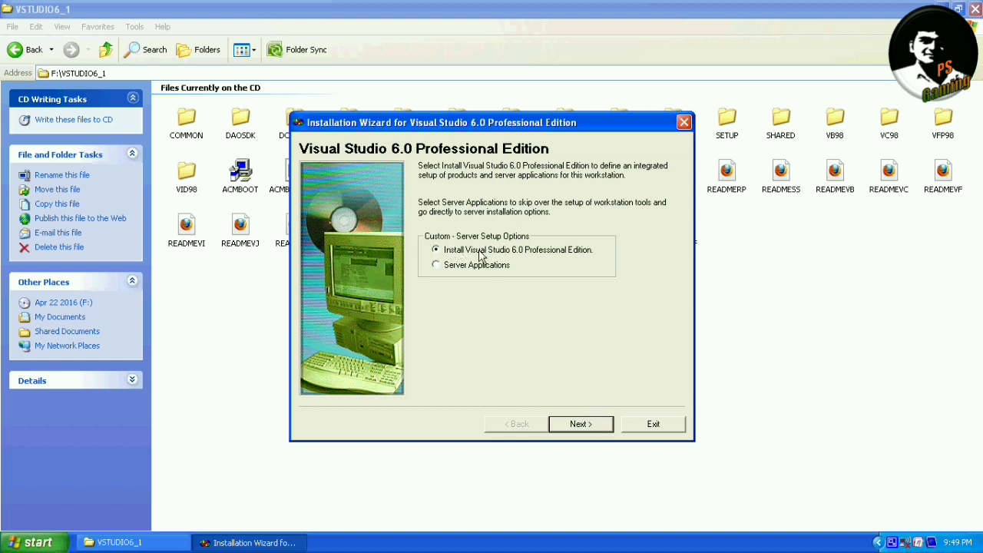
# - Choose to install Visual Studio 6.0 Professional Edition with the default common folder and proceed through the setup notices
pyautogui.click(580, 424)
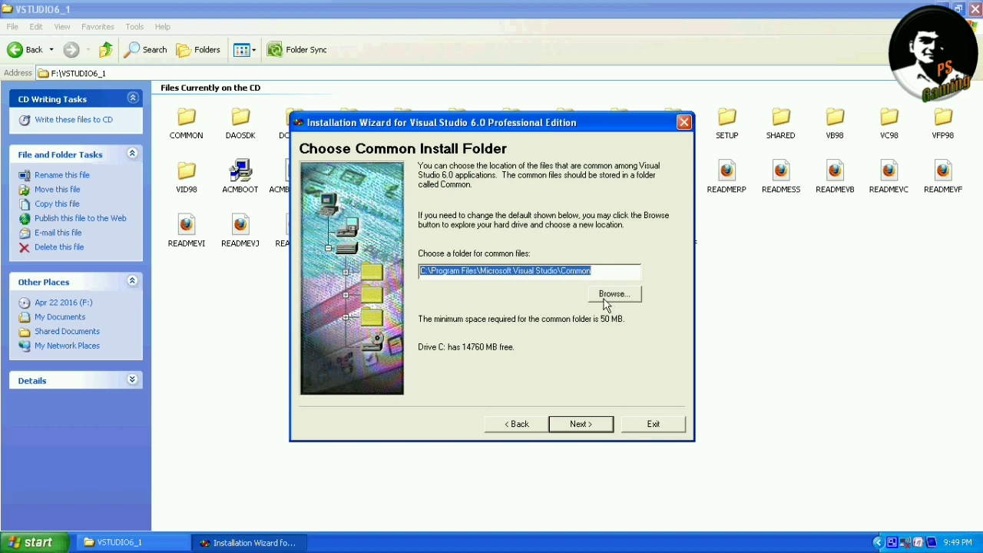
pyautogui.click(583, 430)
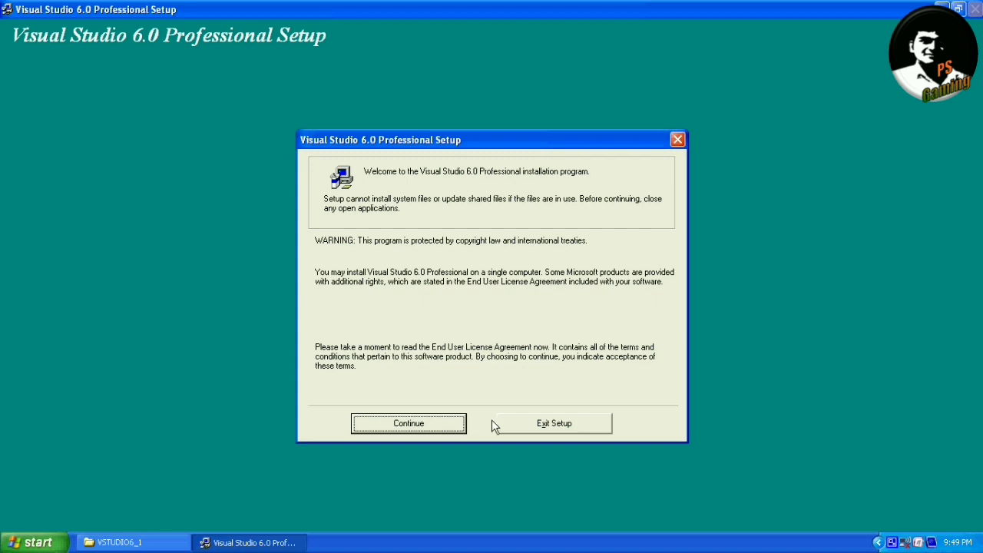
pyautogui.click(423, 431)
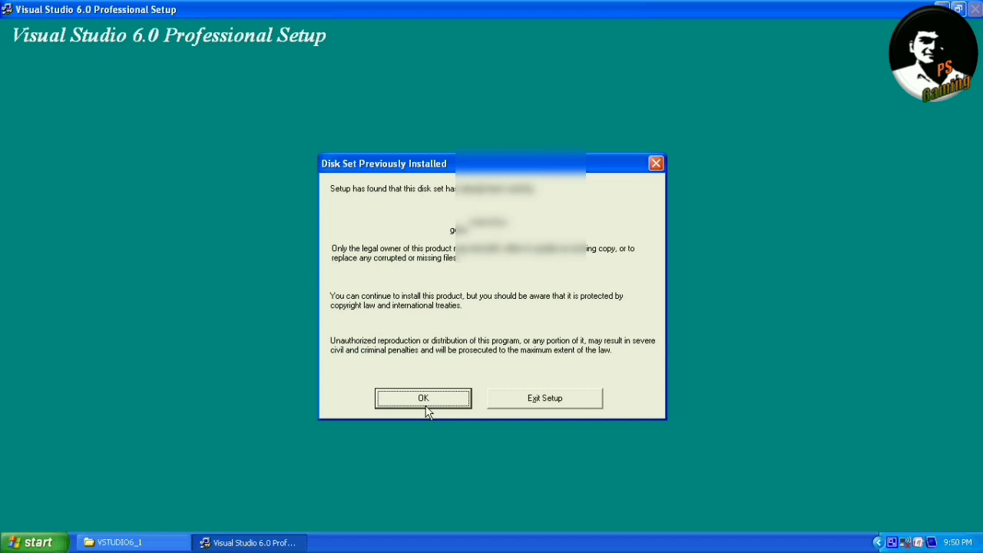
pyautogui.click(421, 403)
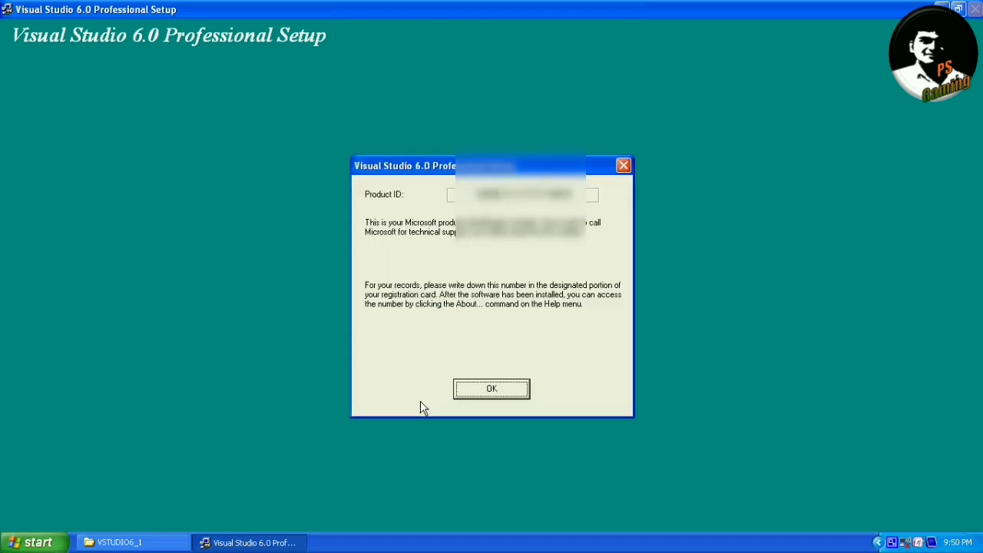
pyautogui.click(490, 390)
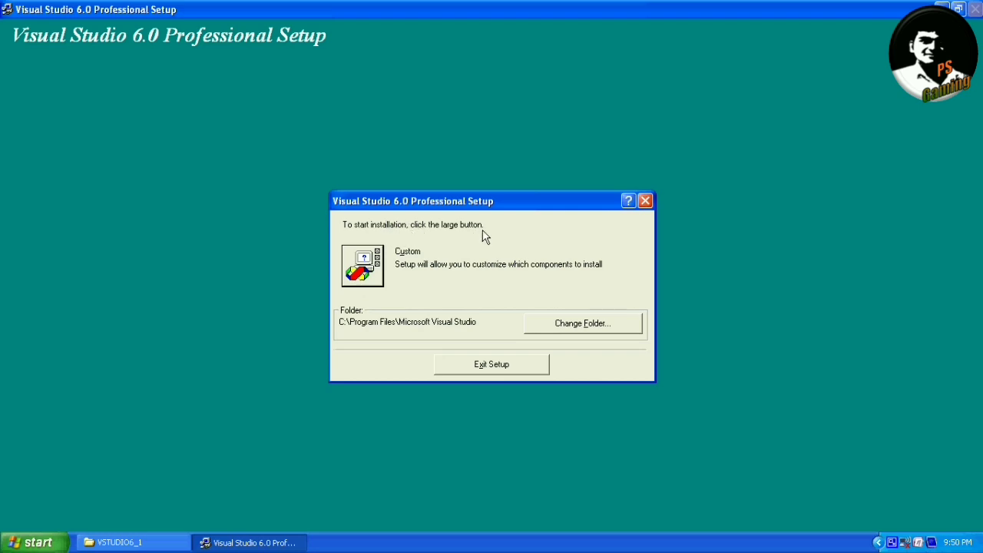
# - Start the Custom installation with all components selected, leaving Register Environment Variables off
pyautogui.click(362, 270)
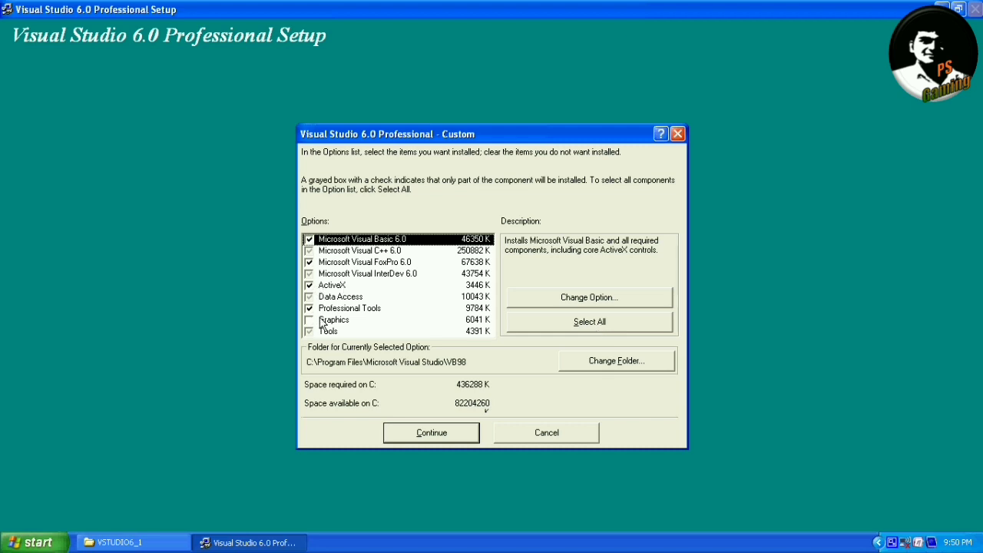
pyautogui.click(588, 324)
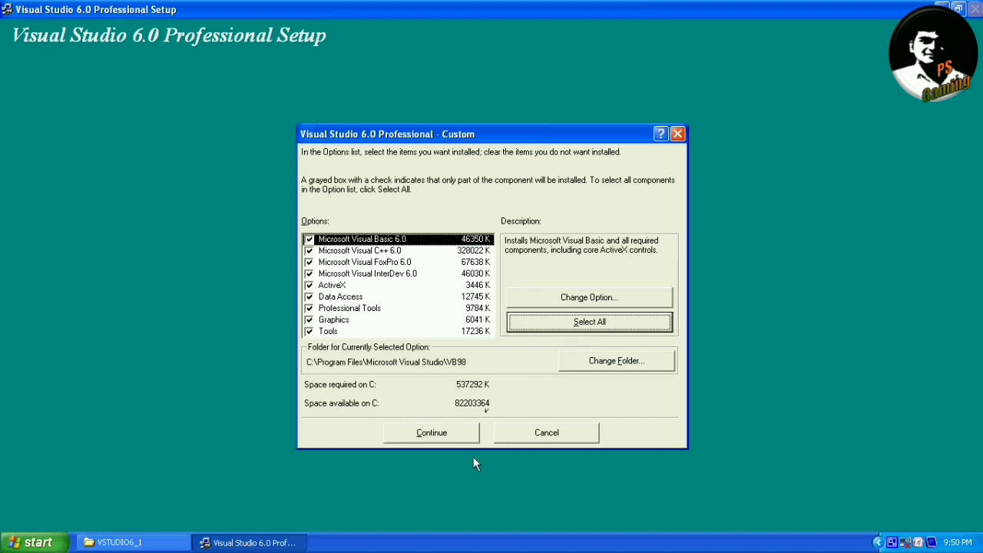
pyautogui.click(442, 437)
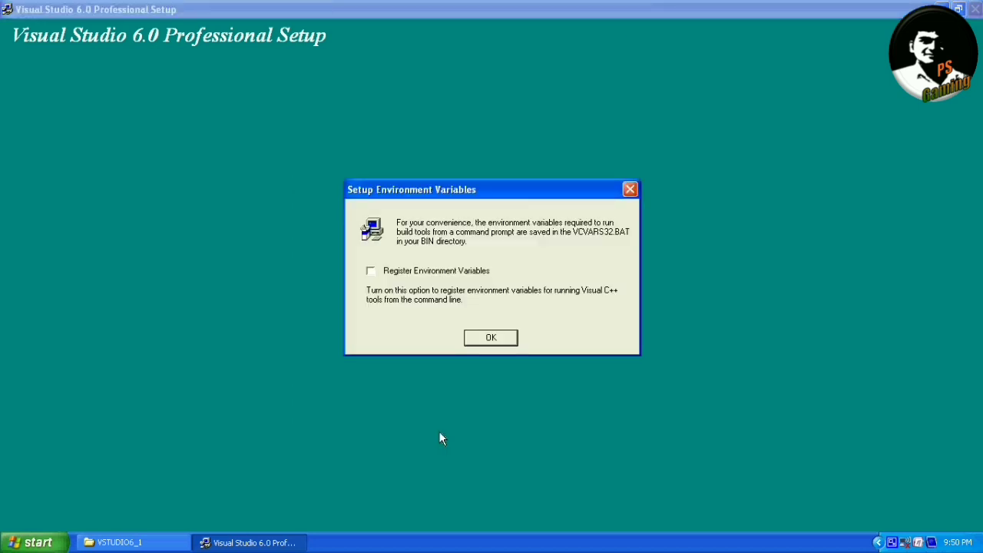
pyautogui.click(484, 342)
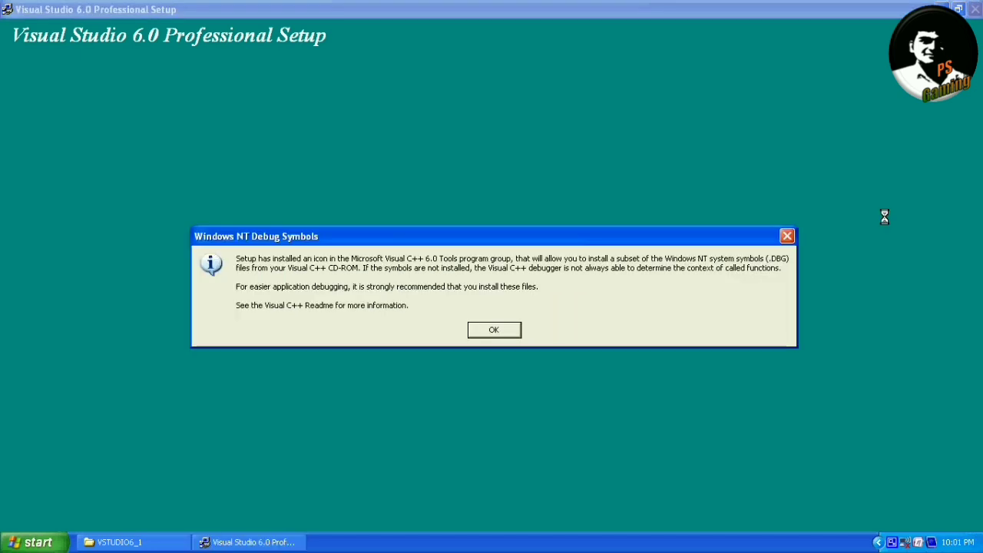
# - Acknowledge the Windows NT Debug Symbols notice and restart Windows to complete the installation
pyautogui.click(495, 331)
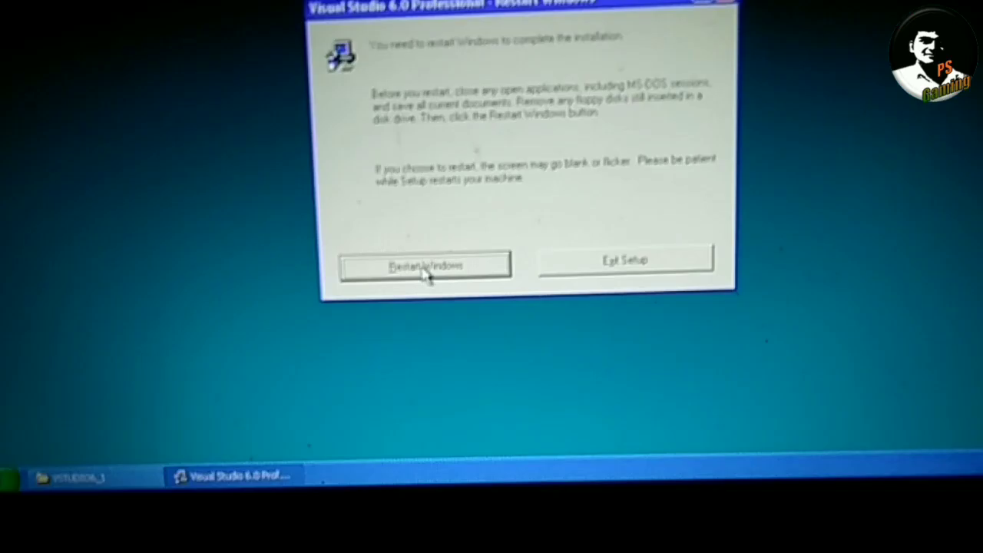
pyautogui.click(430, 377)
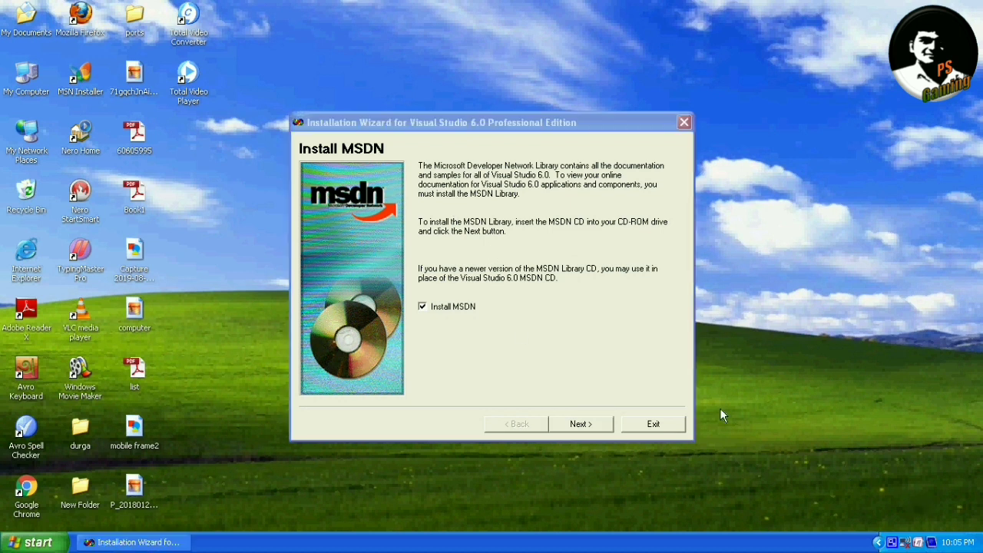
# - Deselect Install MSDN and confirm continuing without the MSDN Library
pyautogui.click(423, 307)
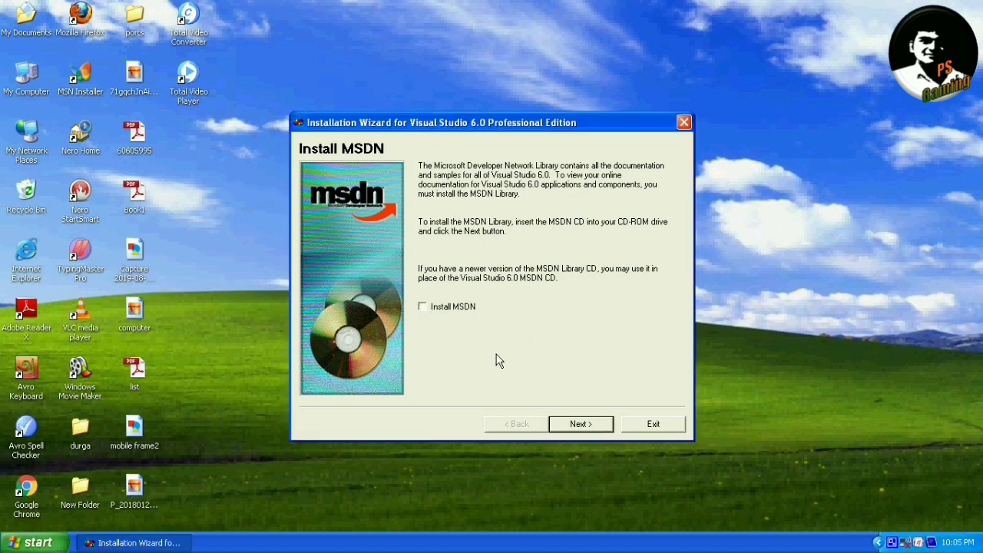
pyautogui.click(589, 425)
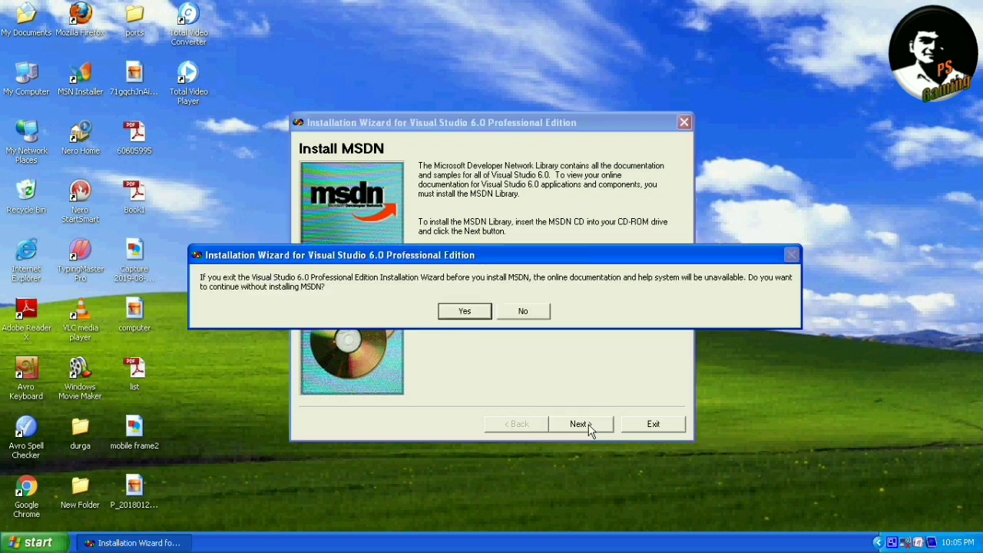
pyautogui.click(466, 311)
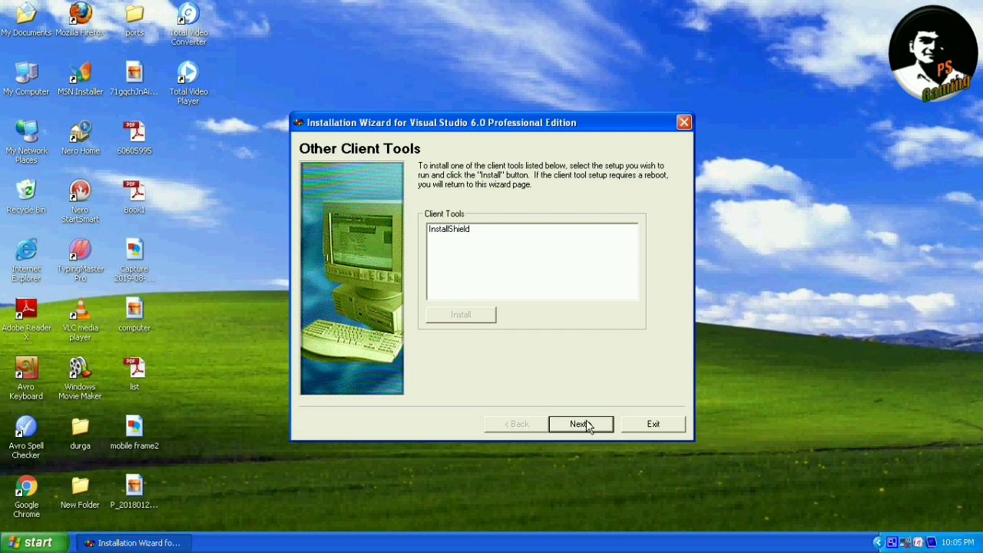
# - Skip the client tools and server components, and finish the wizard without registering over the web
pyautogui.click(581, 425)
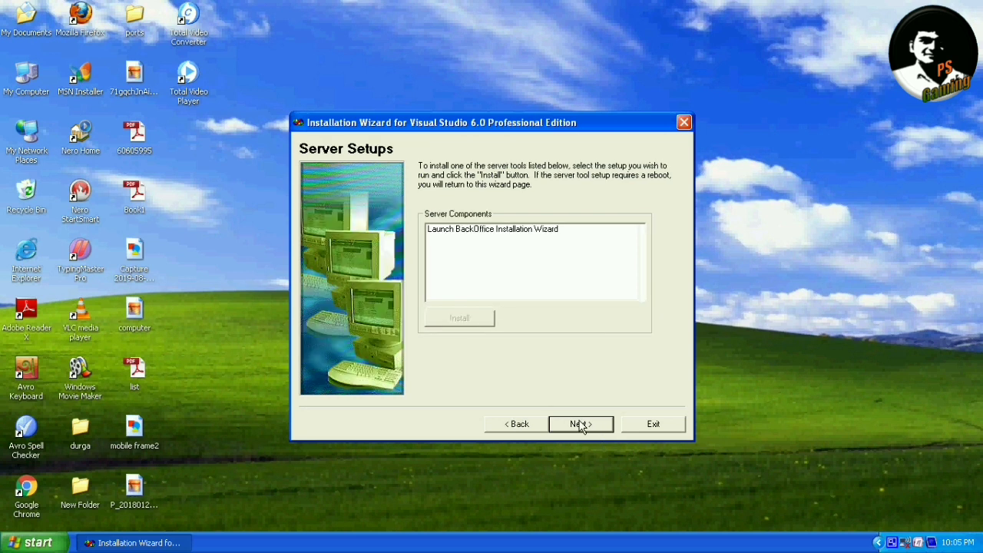
pyautogui.click(581, 426)
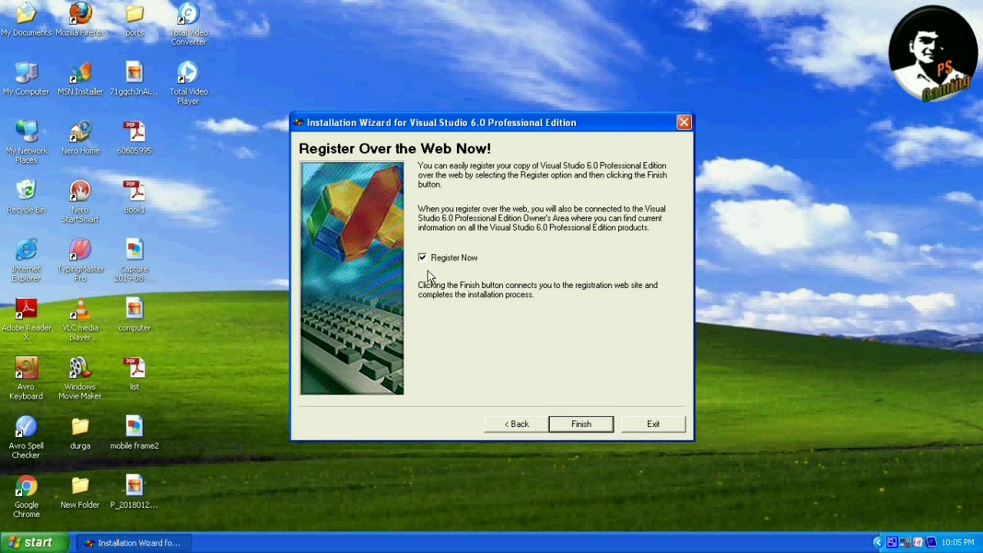
pyautogui.click(423, 258)
pyautogui.click(581, 424)
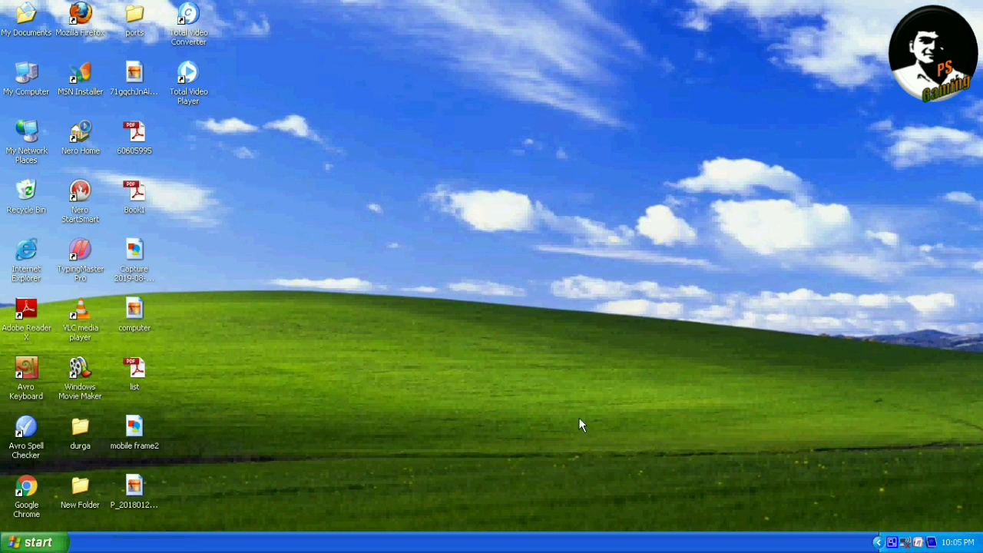
pyautogui.rightClick(559, 341)
pyautogui.click(567, 350)
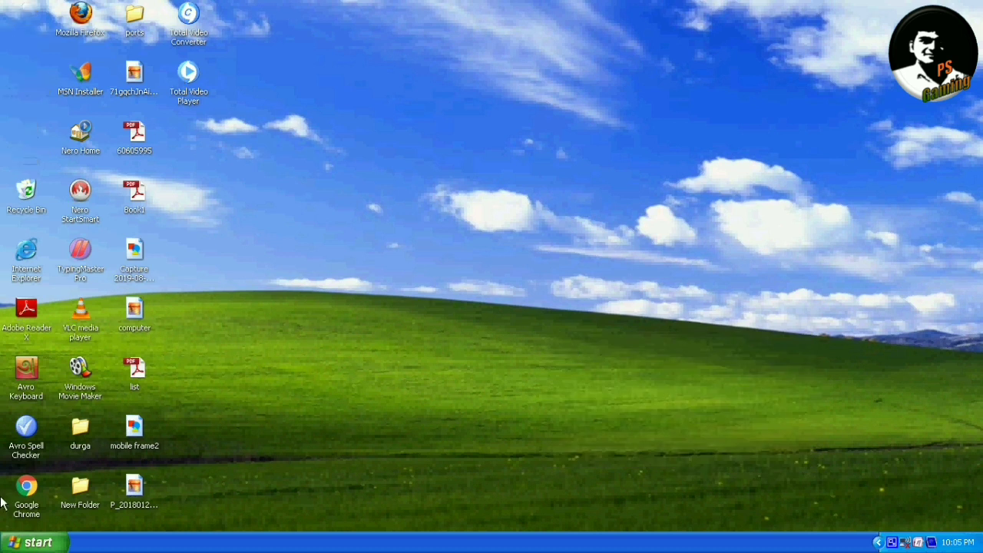
# - Launch Microsoft Visual Basic 6.0 from the Microsoft Visual Studio 6.0 program group with a new project
pyautogui.click(35, 546)
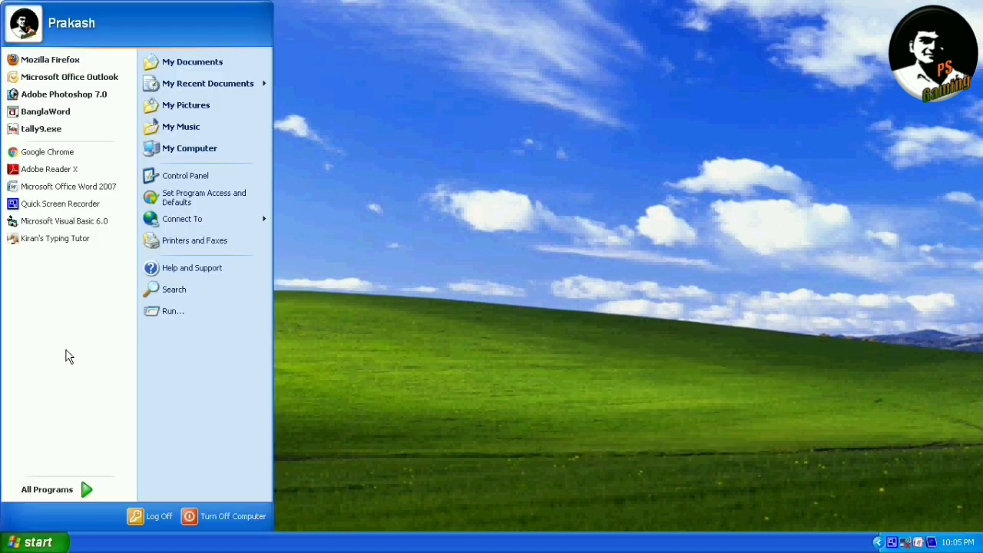
pyautogui.click(81, 483)
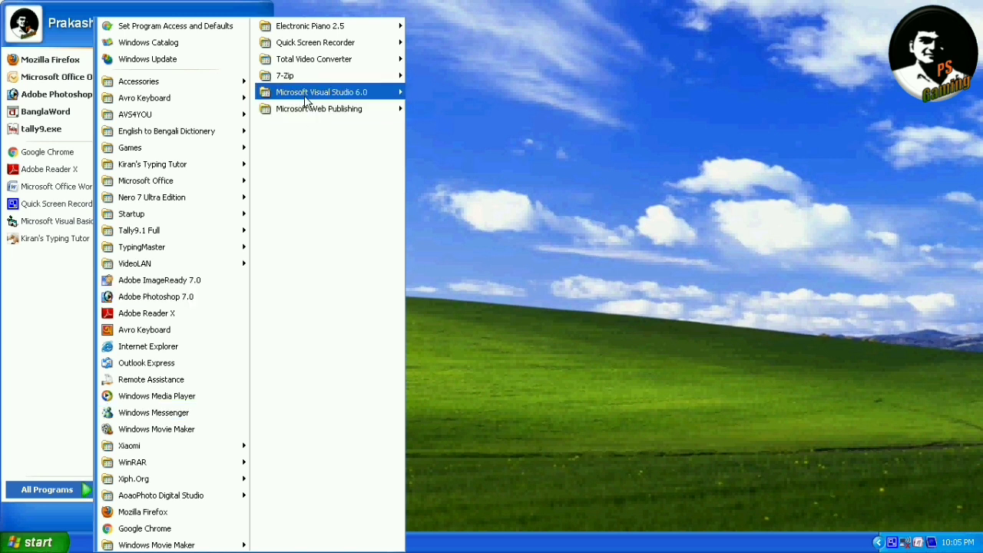
pyautogui.moveTo(301, 99)
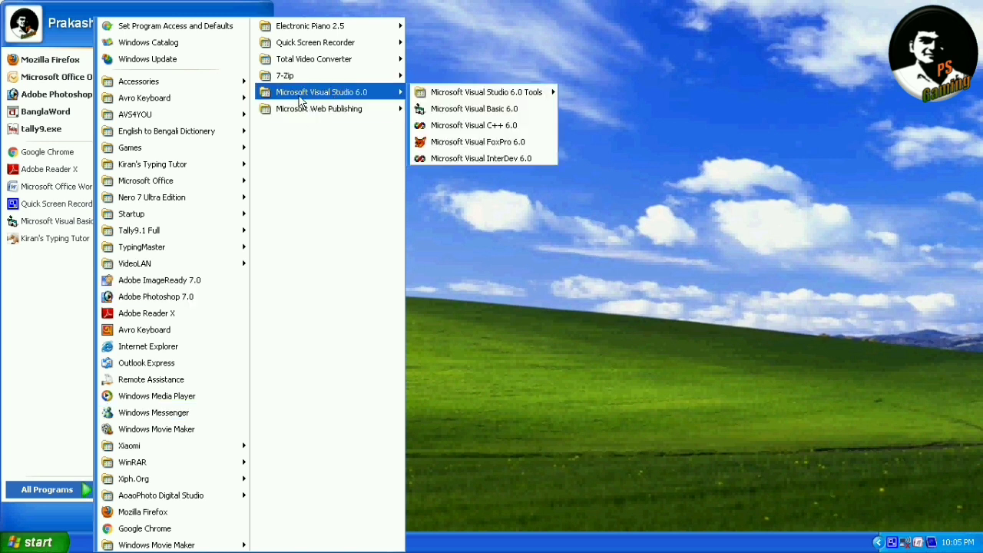
pyautogui.click(471, 112)
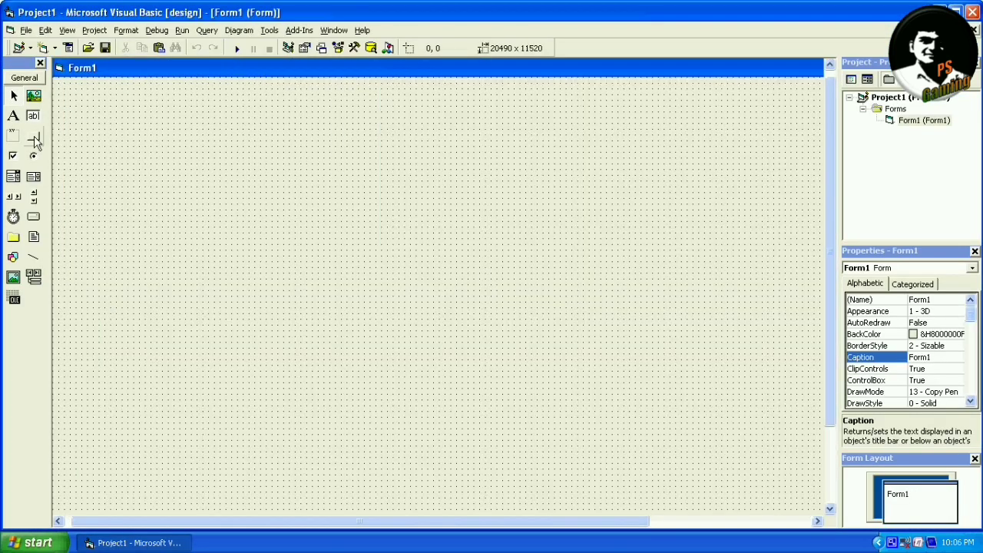
# - Draw a command button in the middle of Form1 and enlarge it to about 9735 x 3015
pyautogui.click(33, 136)
pyautogui.moveTo(254, 210); pyautogui.dragTo(527, 332)
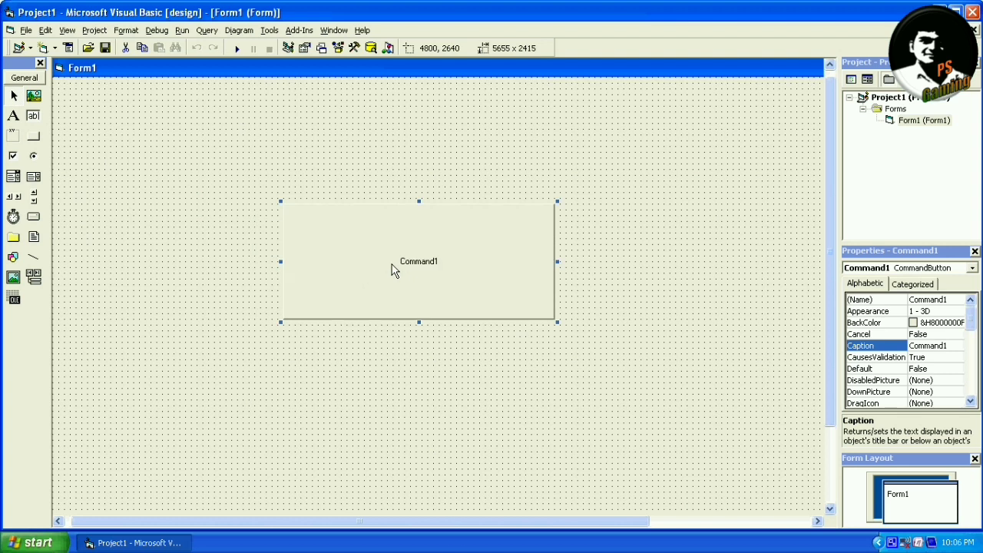
pyautogui.moveTo(557, 262); pyautogui.dragTo(662, 262)
pyautogui.moveTo(280, 261); pyautogui.dragTo(188, 262)
pyautogui.moveTo(425, 323); pyautogui.dragTo(425, 351)
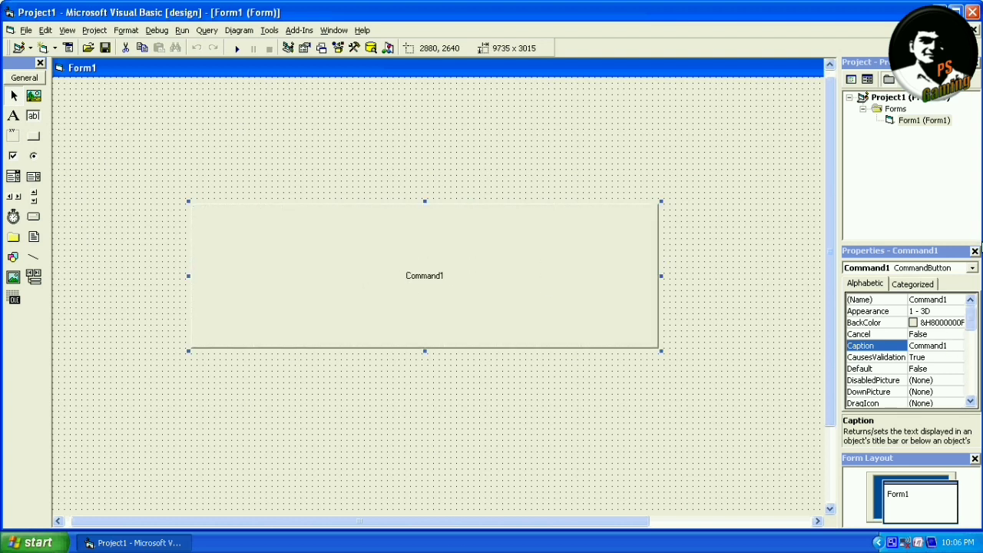
# - Set the command button's caption to "Subscrib my channel" and give it a red background
pyautogui.write('Subscrib my c')
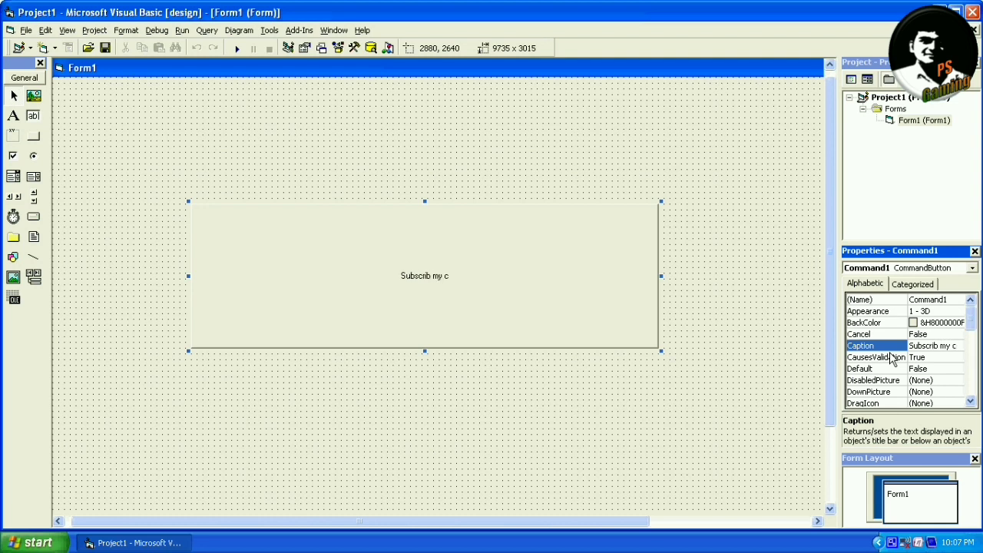
pyautogui.write('hannel')
pyautogui.scroll(-3, 906, 353)
pyautogui.scroll(3, 907, 353)
pyautogui.click(869, 323)
pyautogui.click(958, 322)
pyautogui.click(874, 336)
pyautogui.click(881, 380)
pyautogui.scroll(-5, 906, 354)
pyautogui.doubleClick(868, 311)
# - Change the command button's font to Arial at a much larger size
pyautogui.scroll(5, 907, 353)
pyautogui.scroll(-2, 906, 354)
pyautogui.click(861, 357)
pyautogui.click(957, 357)
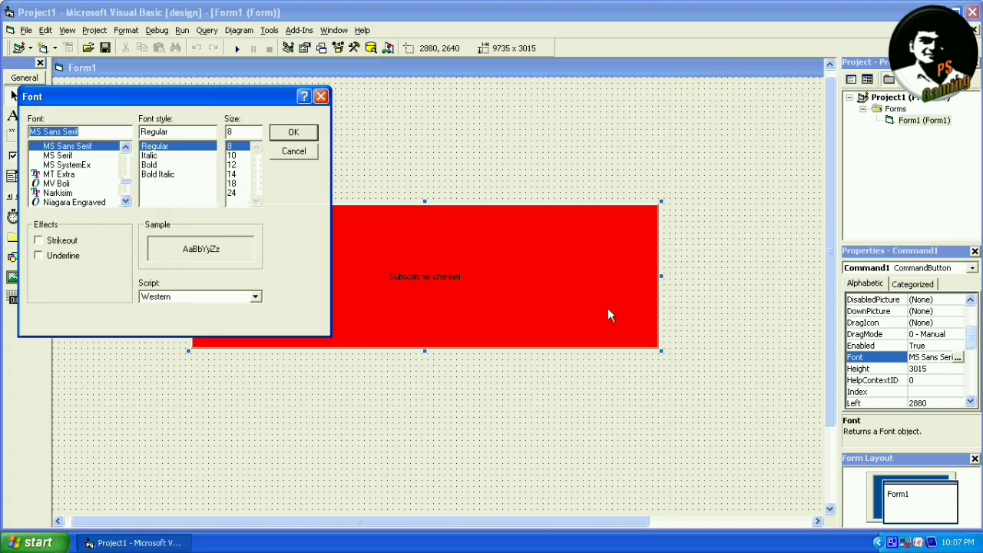
pyautogui.click(126, 202)
pyautogui.click(61, 146)
pyautogui.click(234, 202)
pyautogui.click(293, 132)
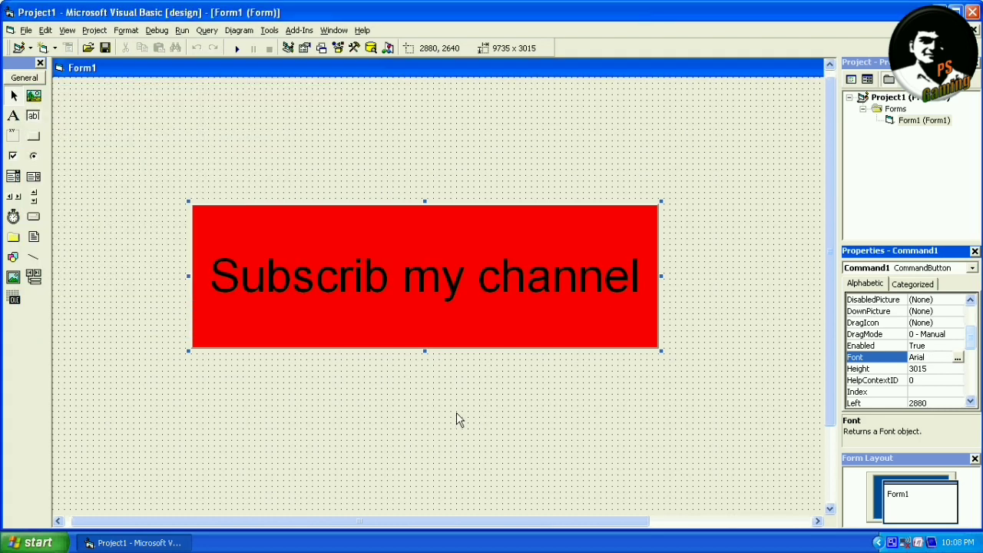